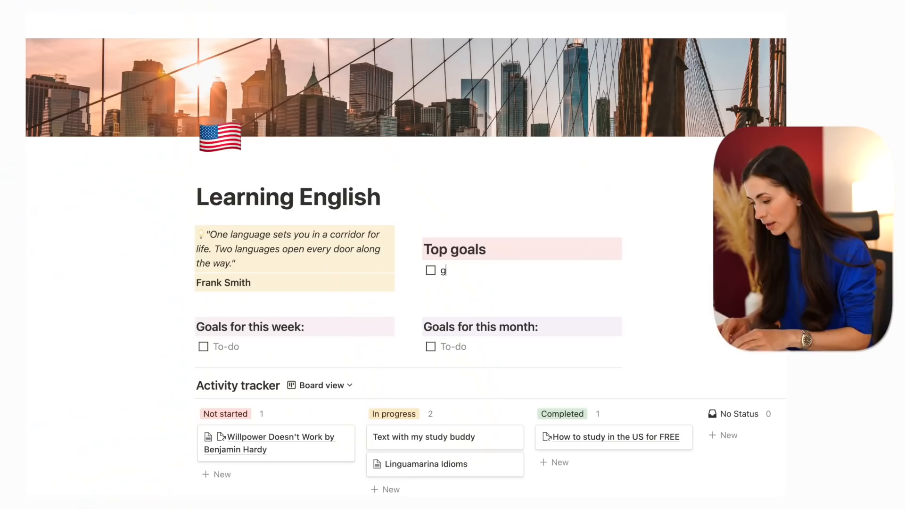
# - Fill in the Top goals checklist with "get Masters Degree in the USA" and "start making $$ on UpWork"
pyautogui.write('et Masters')
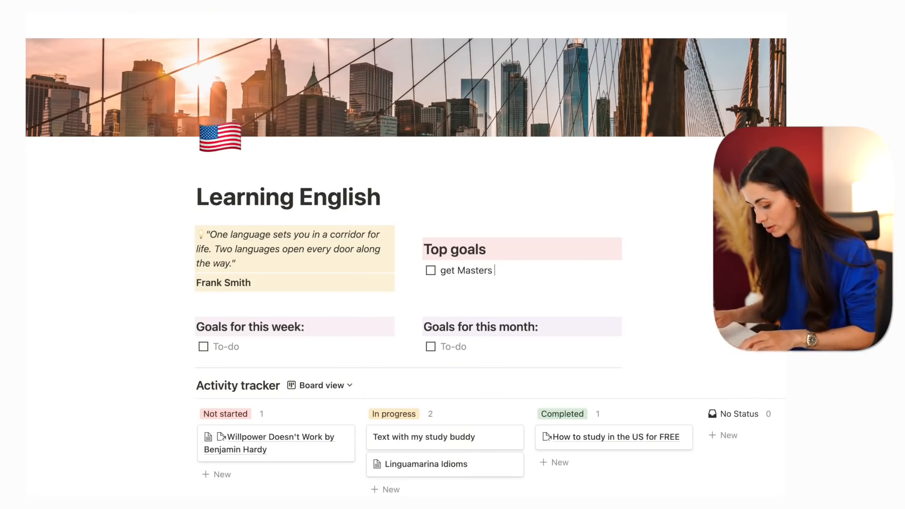
pyautogui.write(' Degree in the U')
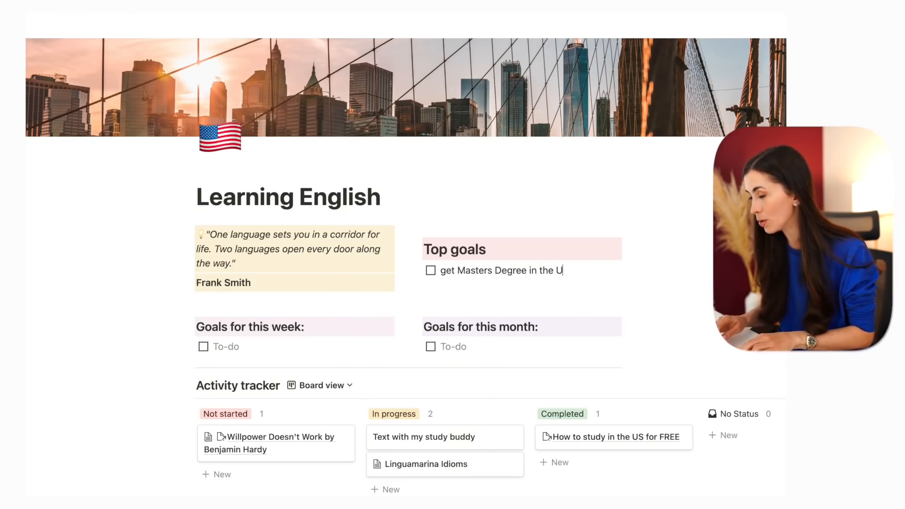
pyautogui.write('SA')
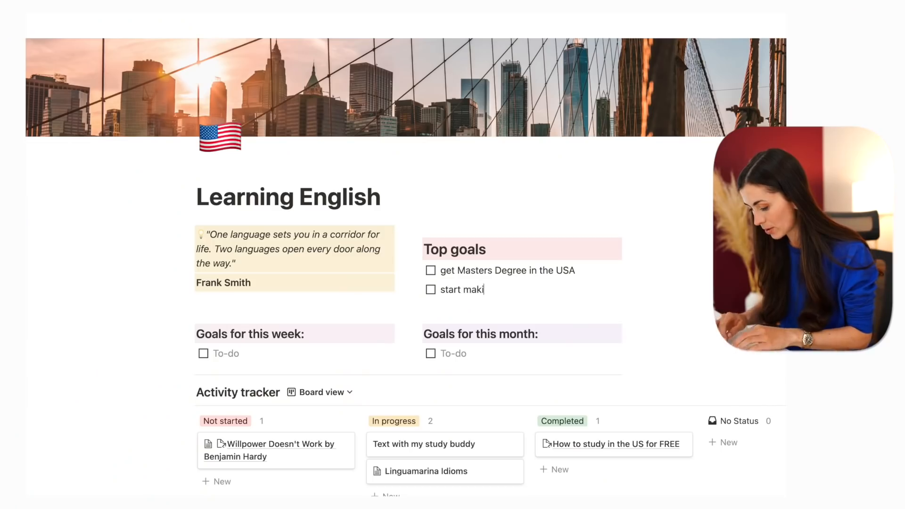
pyautogui.write('ng')
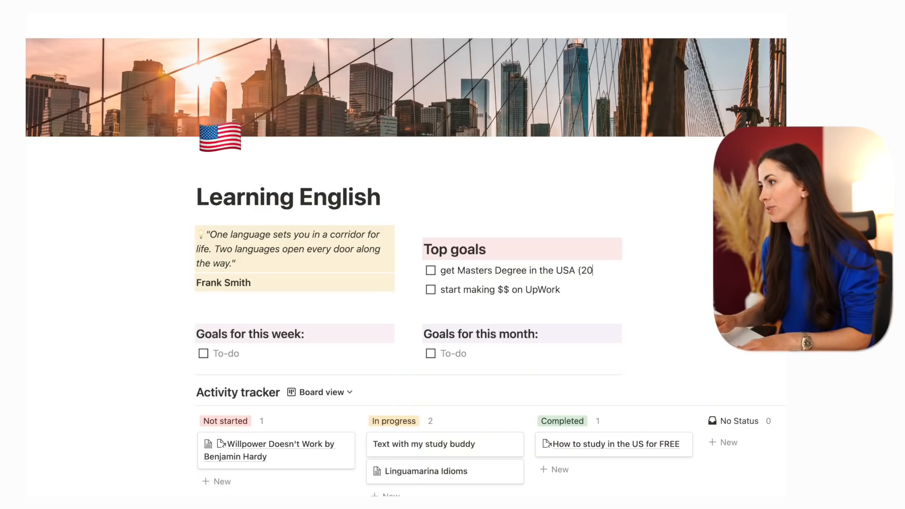
# - Append the target dates "(2024)" to the Masters Degree goal and "(Aug 2022)" to the UpWork goal
pyautogui.write('4')
pyautogui.click(588, 291)
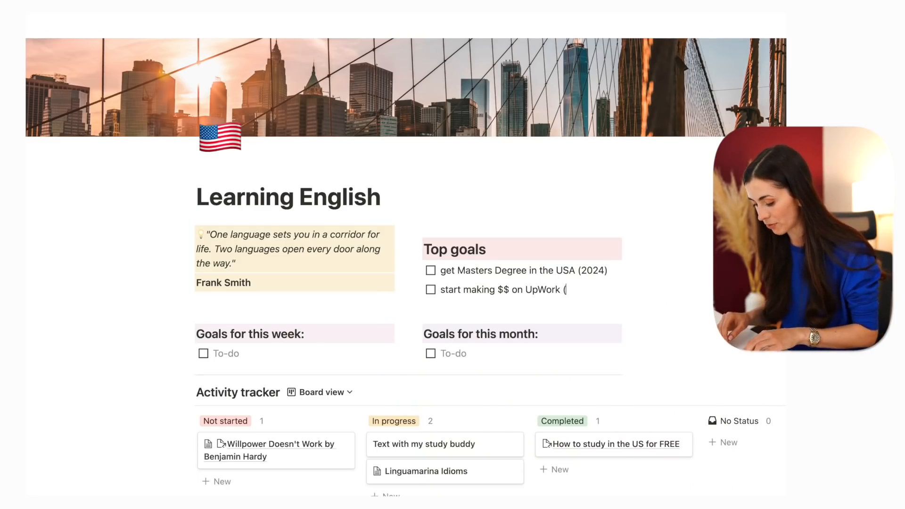
pyautogui.write('Aug 2022')
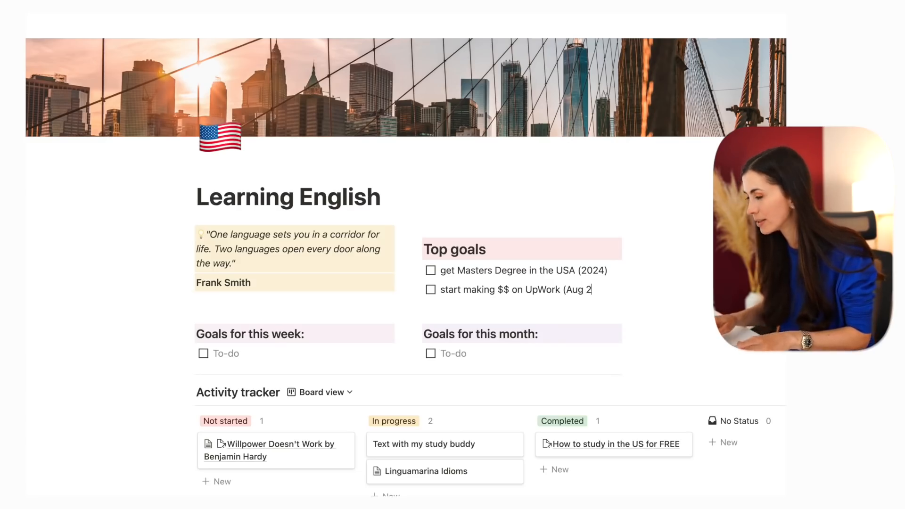
pyautogui.write(')')
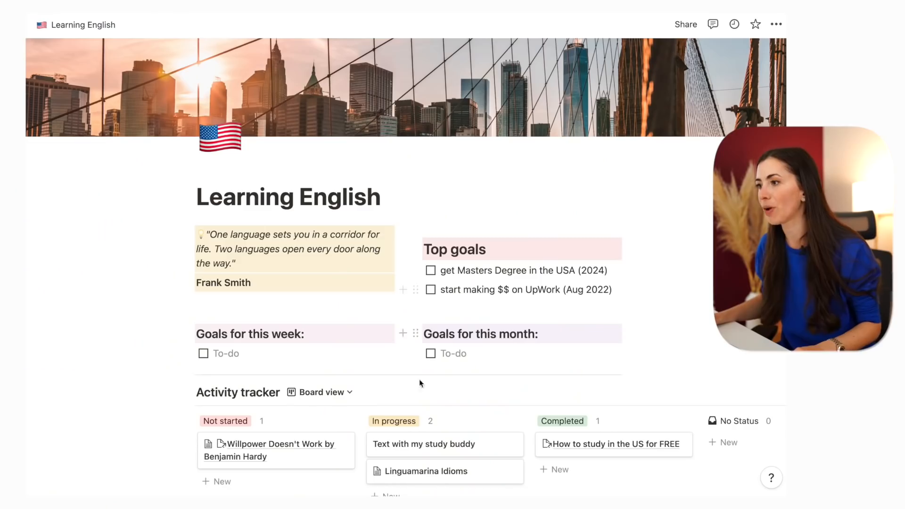
# - List "watch 2 episodes in English", "Learn Past Perfect" and "Learn 10 idioms" under Goals for this week
pyautogui.click(244, 355)
pyautogui.scroll(-1, 244, 357)
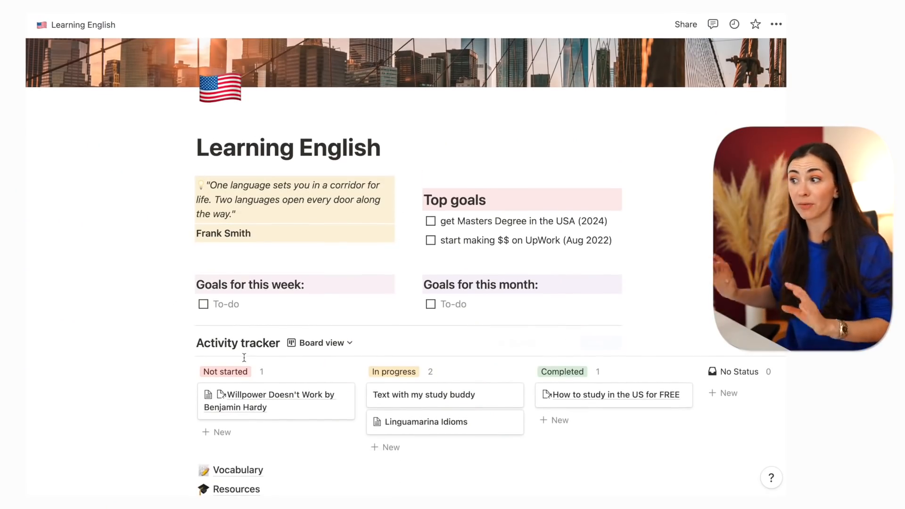
pyautogui.write('watch')
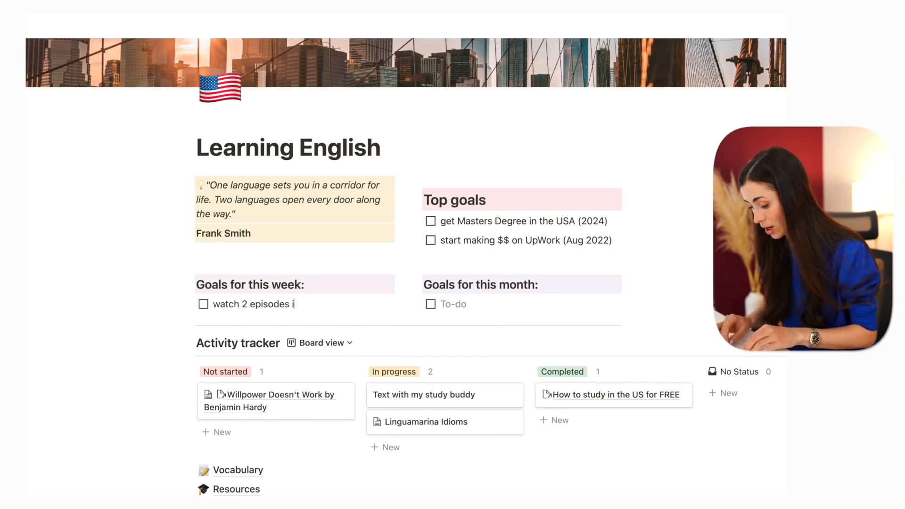
pyautogui.write('2 episodes in English')
pyautogui.press('Return')
pyautogui.write('Learn Past Perfect')
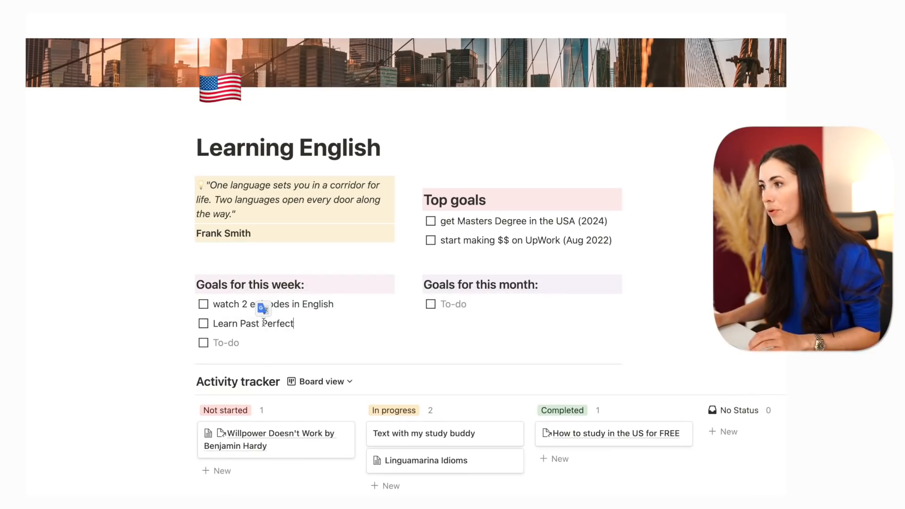
pyautogui.click(257, 345)
pyautogui.write('L')
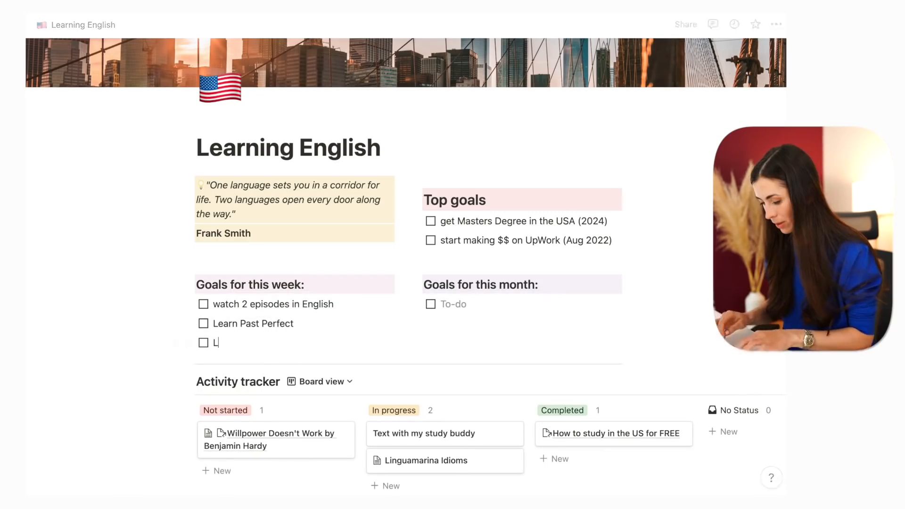
pyautogui.write('earn 10 idio')
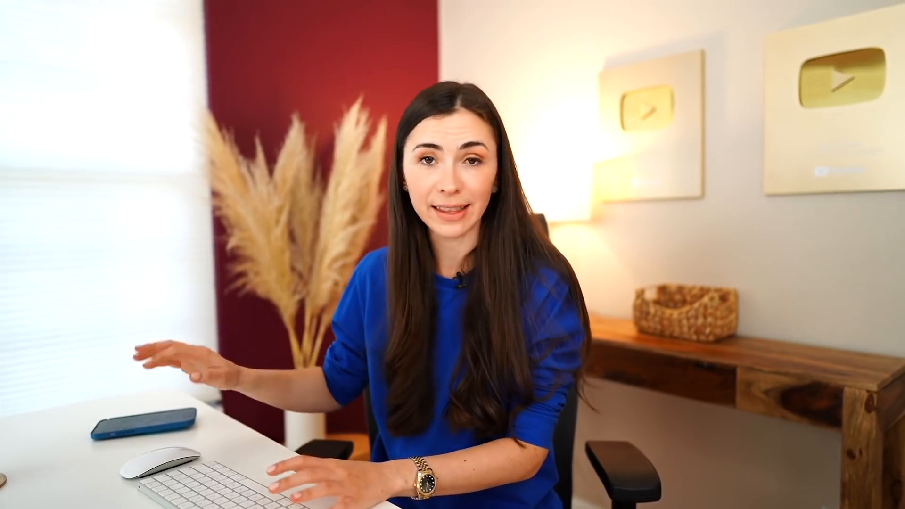
pyautogui.write('ms')
# - List "Read a book", "watch 10 movies" and "learn 100 new words" under Goals for this month
pyautogui.click(453, 304)
pyautogui.write('Read a book')
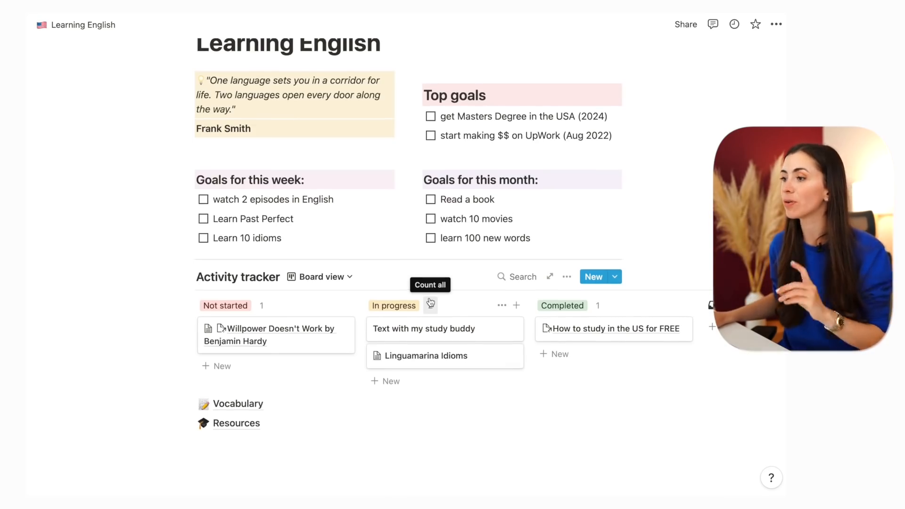
# - On the Vocabulary page, add the word "Reference" to the Words table with the meaning "mention or refer to; provide information"
pyautogui.click(244, 404)
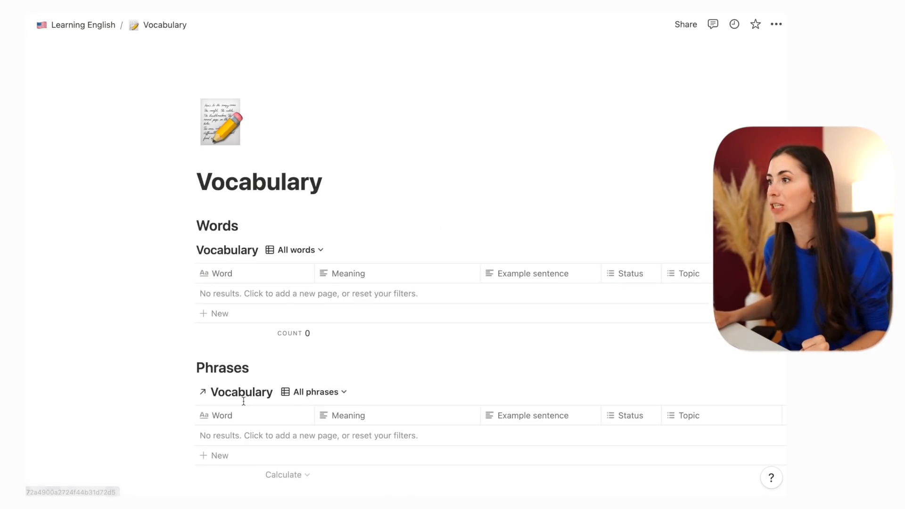
pyautogui.scroll(-1, 332, 394)
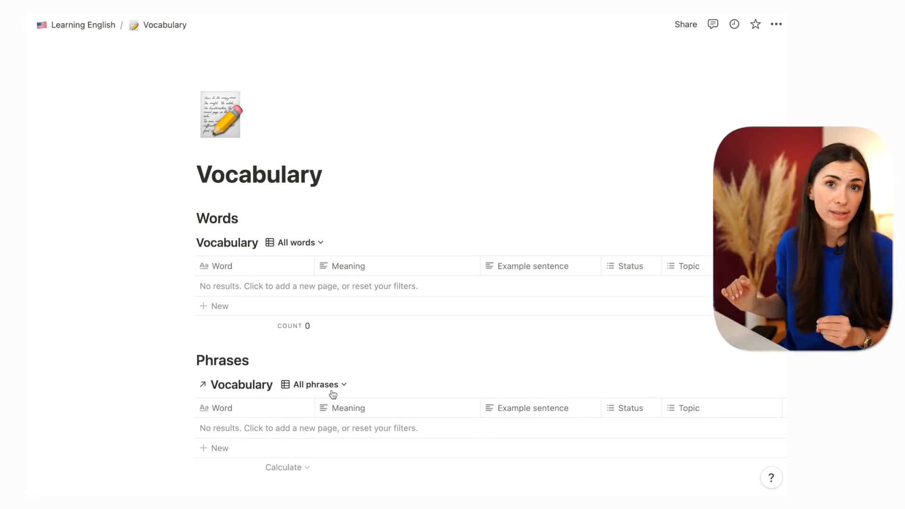
pyautogui.scroll(-3, 333, 394)
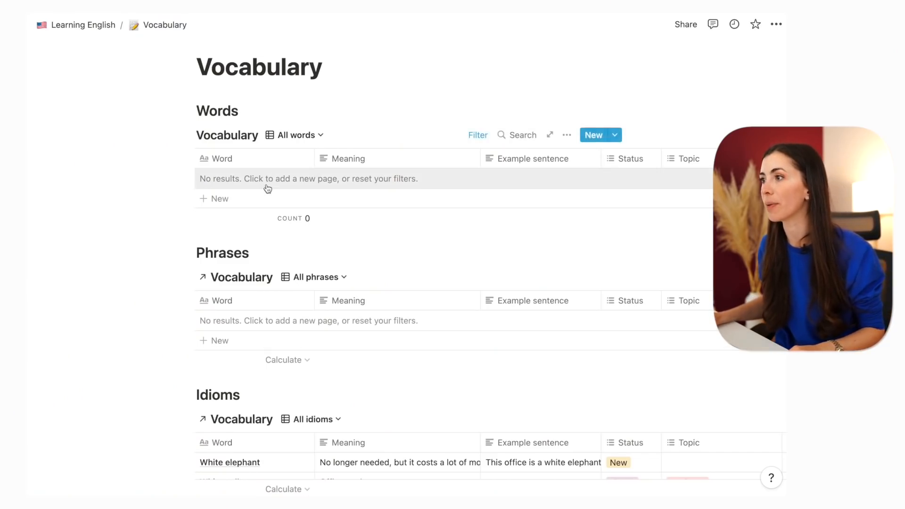
pyautogui.click(229, 179)
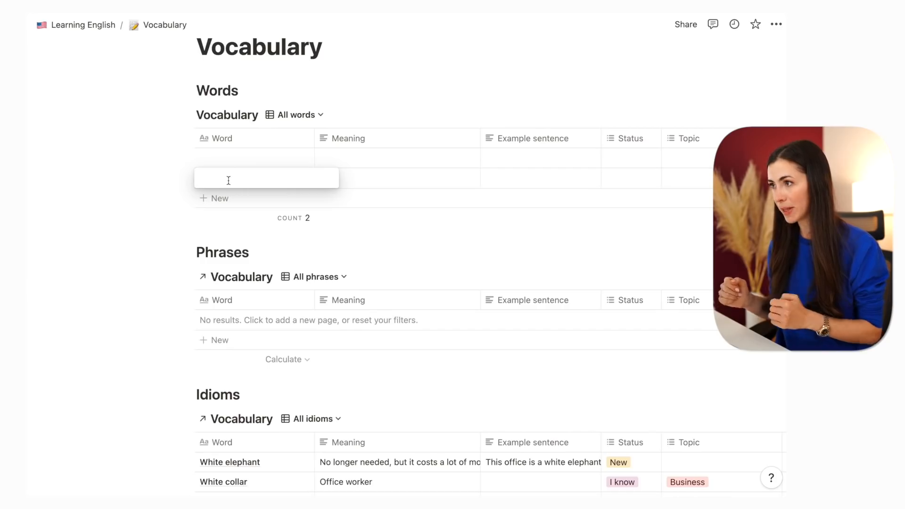
pyautogui.write('Reference')
pyautogui.click(366, 173)
pyautogui.write('men')
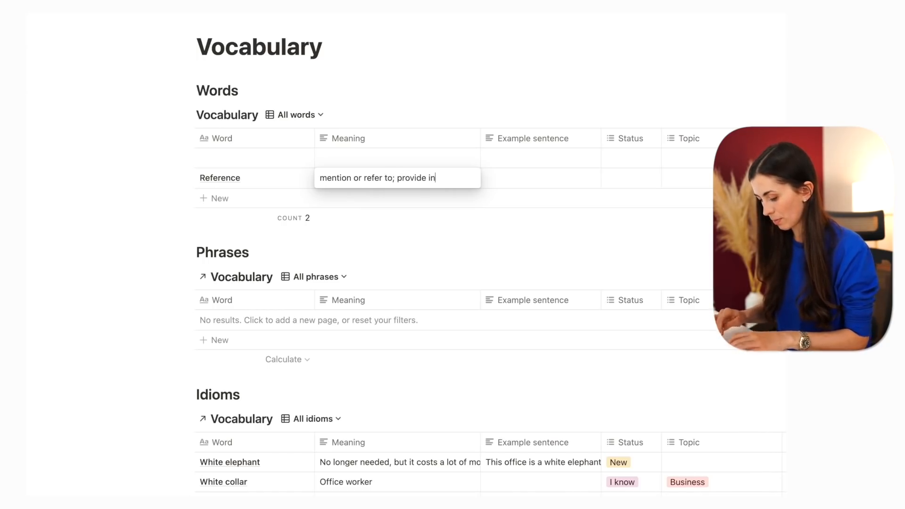
pyautogui.press('Escape')
# - Enter "I requested a reference from my bank" as the example sentence for the Reference entry
pyautogui.click(514, 176)
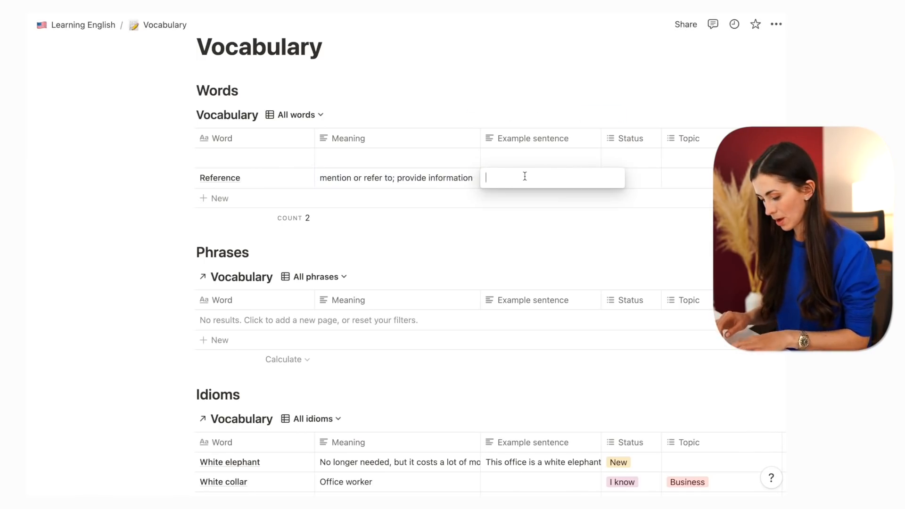
pyautogui.write('I requested a refer')
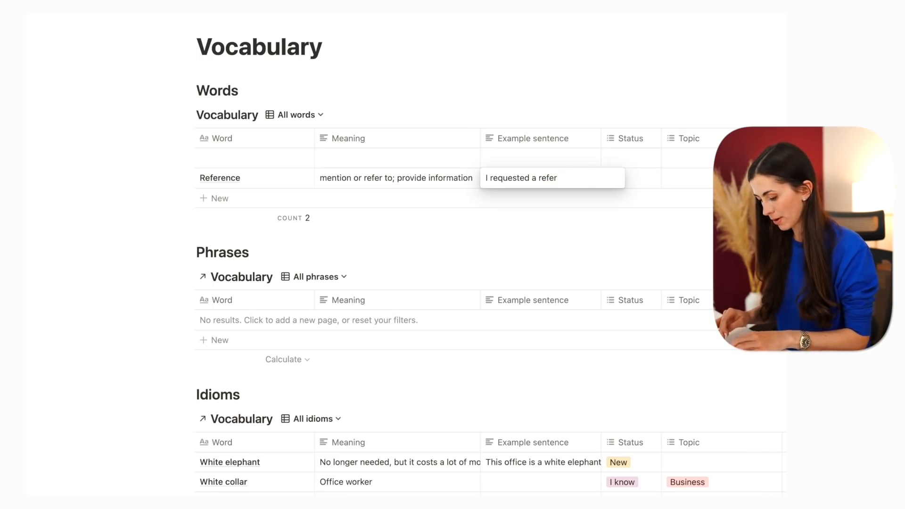
pyautogui.write('ence from ')
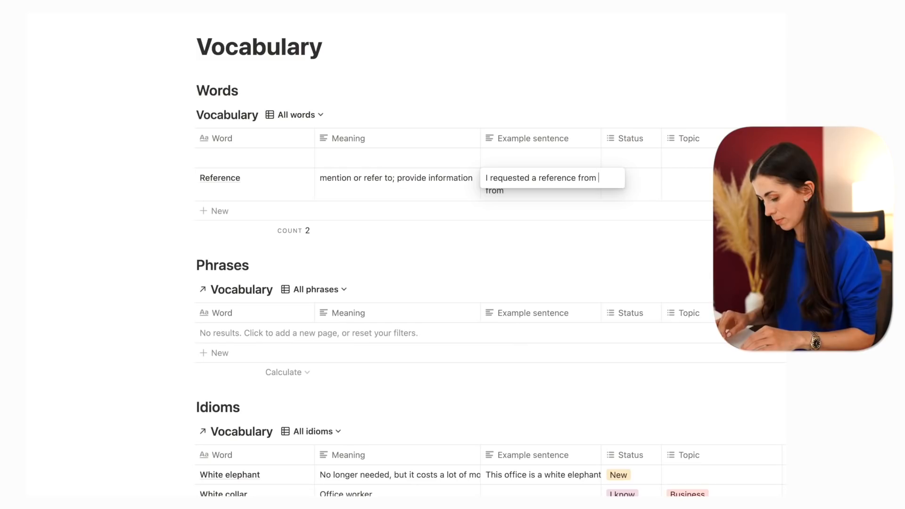
pyautogui.write('my bank')
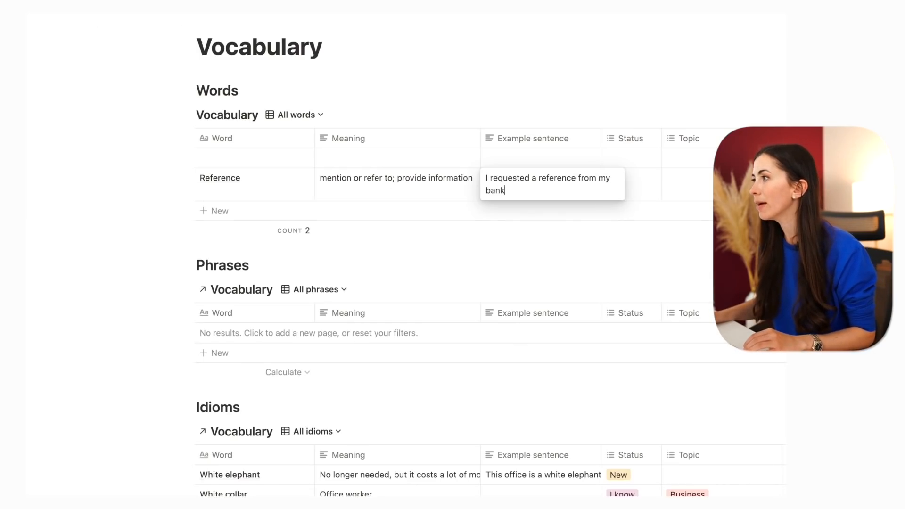
pyautogui.press('Escape')
# - Set the Reference entry's status to Learning and its topic to Business
pyautogui.click(636, 187)
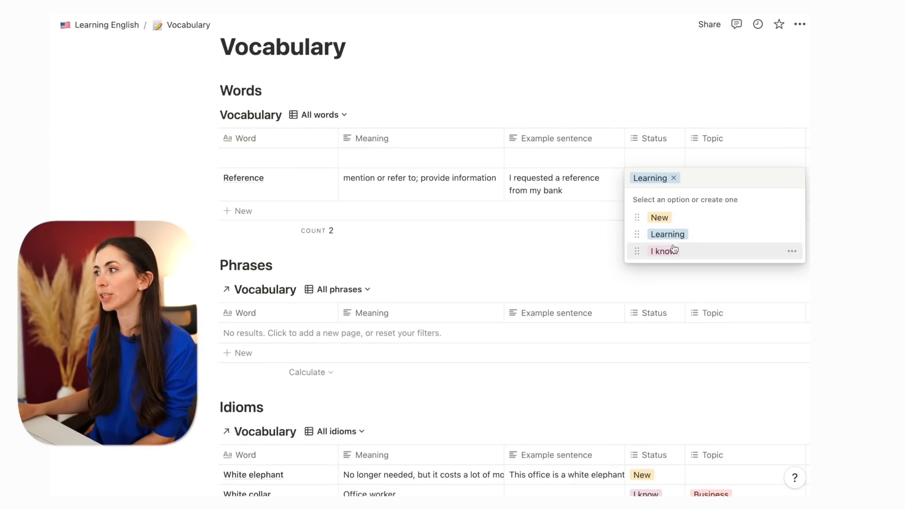
pyautogui.press('Escape')
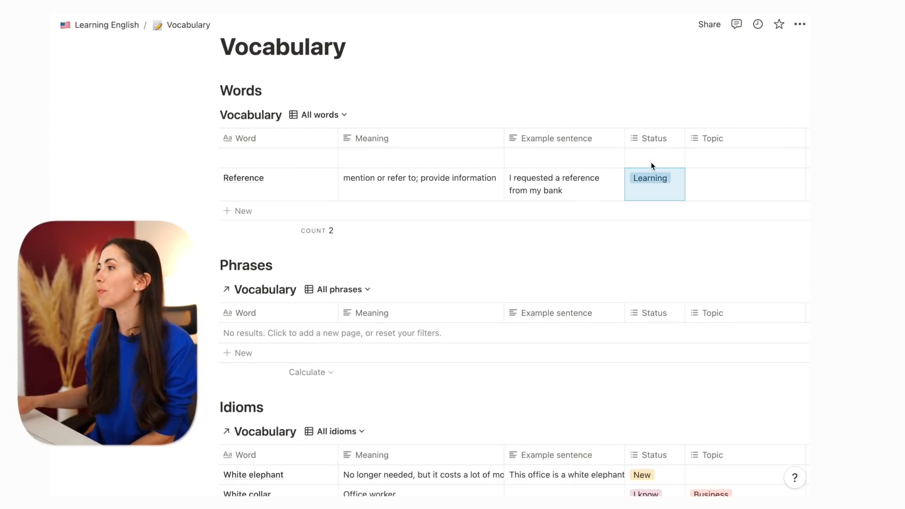
pyautogui.hscroll(3, 651, 170)
pyautogui.click(647, 182)
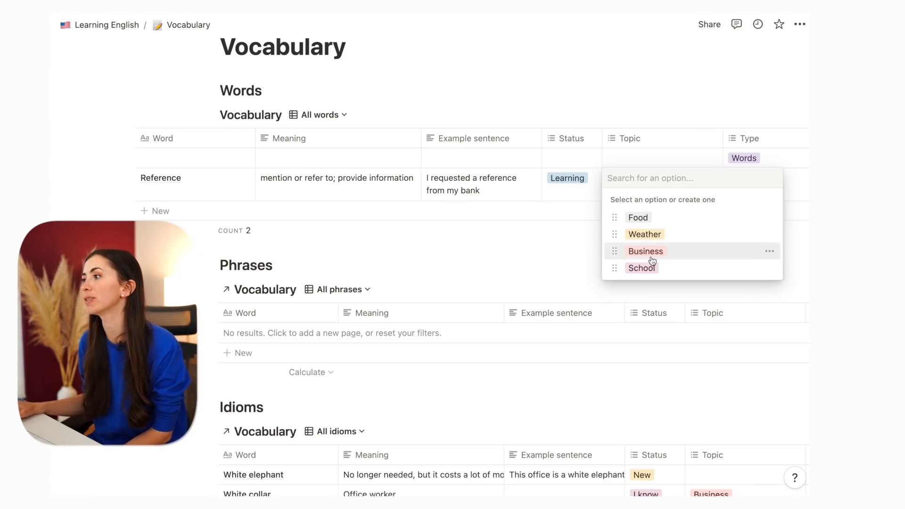
pyautogui.click(751, 191)
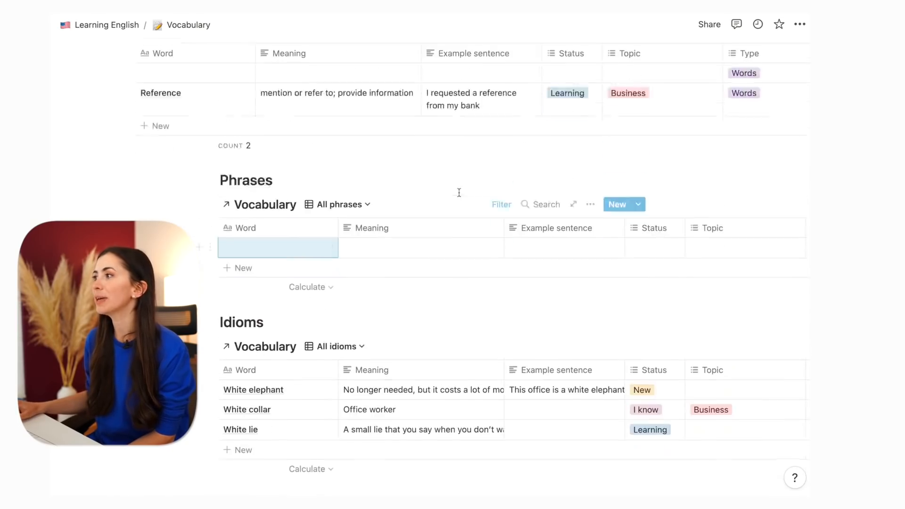
# - Set the Reference entry's type to Phrases only and check the entry in the Phrases table
pyautogui.scroll(3, 614, 203)
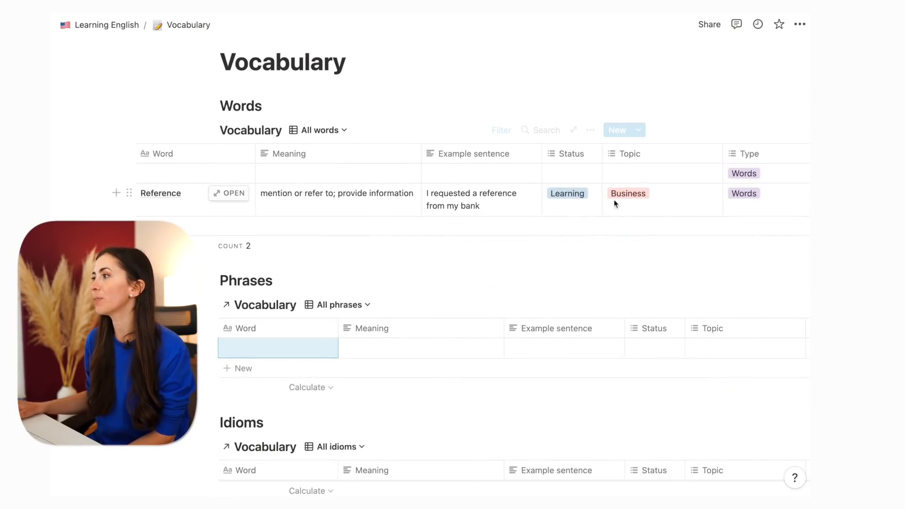
pyautogui.click(743, 192)
pyautogui.click(667, 250)
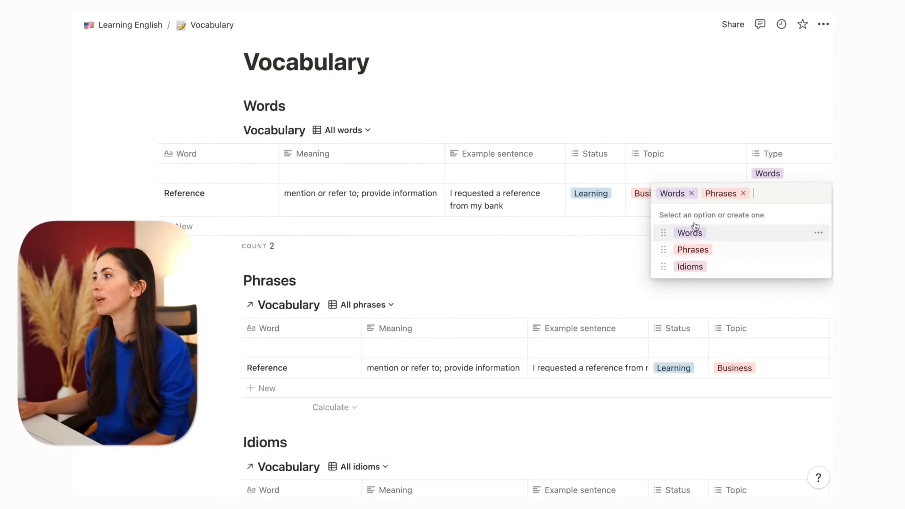
pyautogui.click(691, 195)
pyautogui.click(627, 377)
pyautogui.hscroll(3, 671, 367)
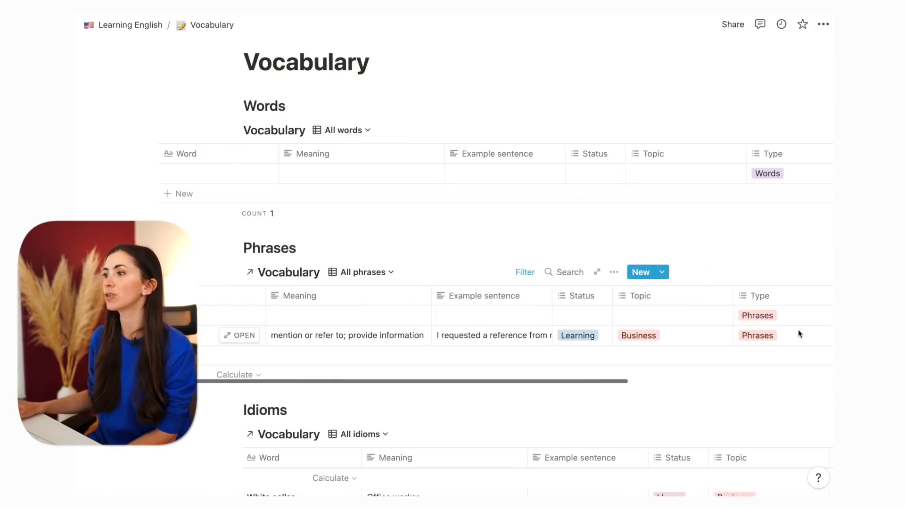
pyautogui.hscroll(-2, 670, 327)
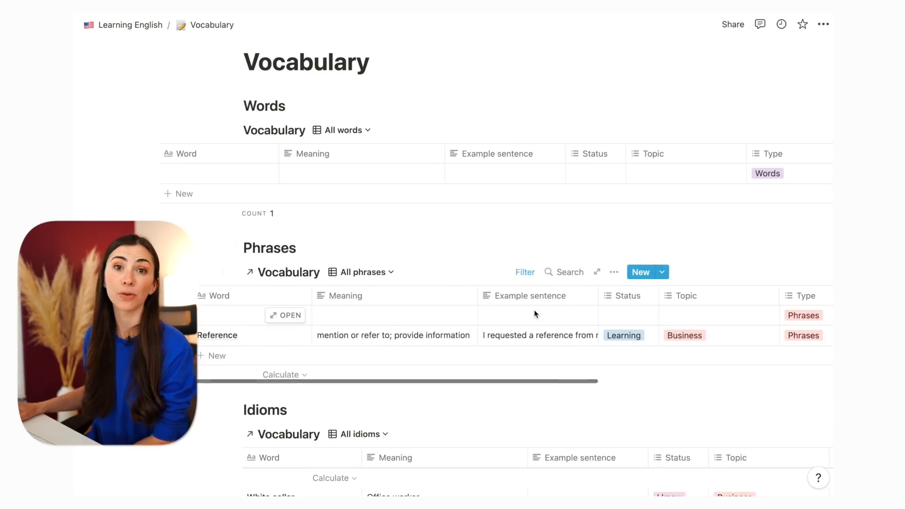
pyautogui.scroll(-2, 535, 312)
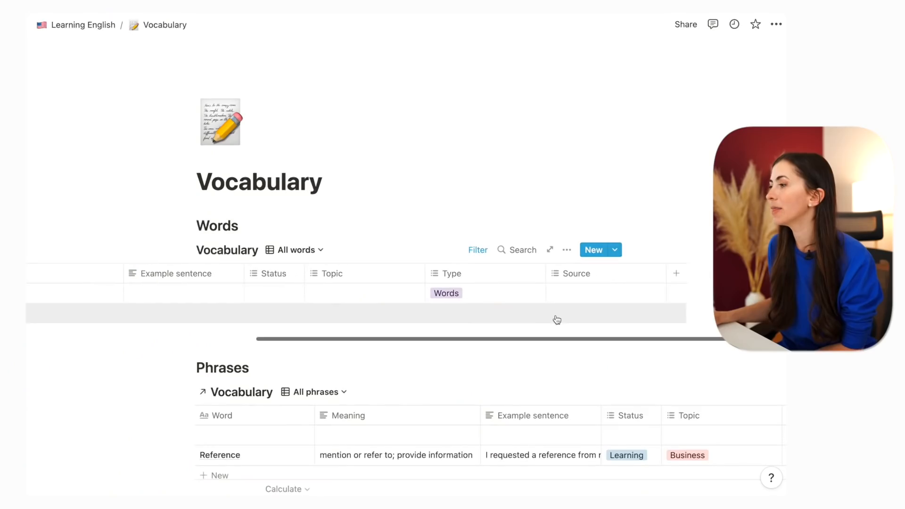
# - Examine the Words table's columns across to Source and the available status options for the Reference entry
pyautogui.scroll(-1, 556, 319)
pyautogui.click(572, 278)
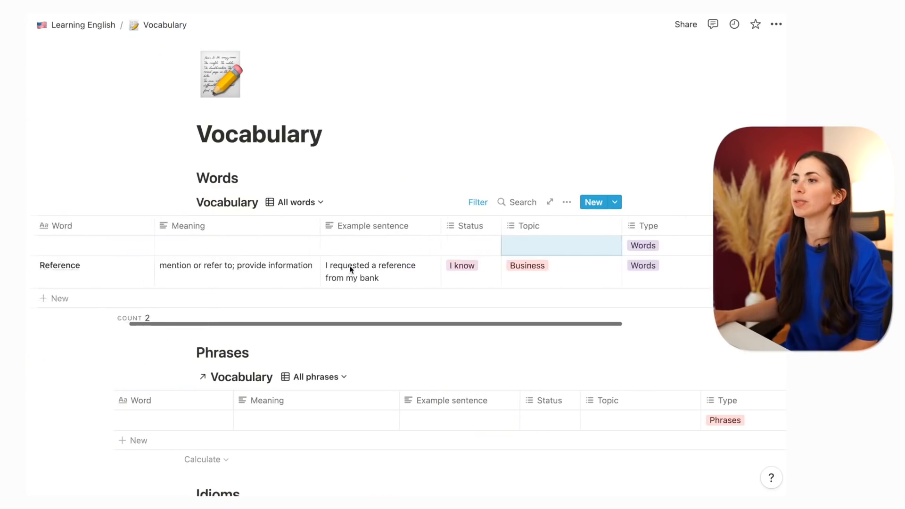
pyautogui.hscroll(-3, 351, 270)
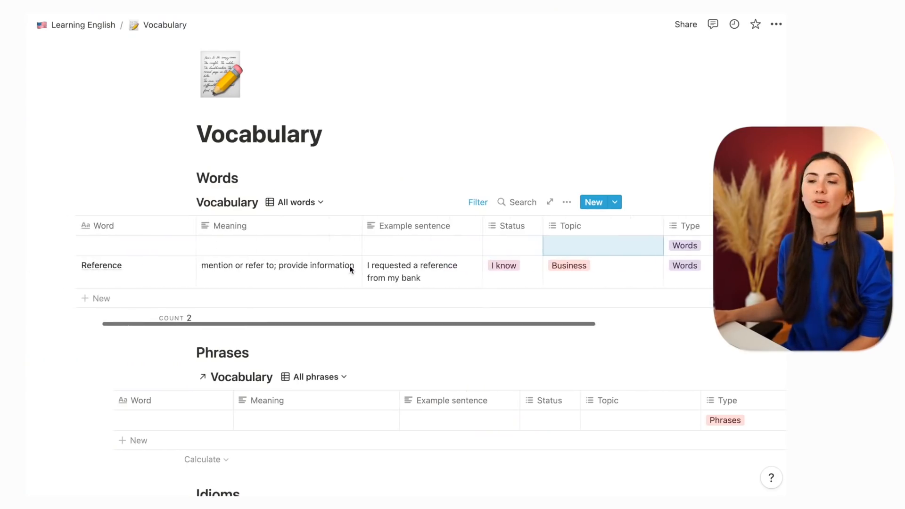
pyautogui.hscroll(3, 394, 277)
pyautogui.click(437, 267)
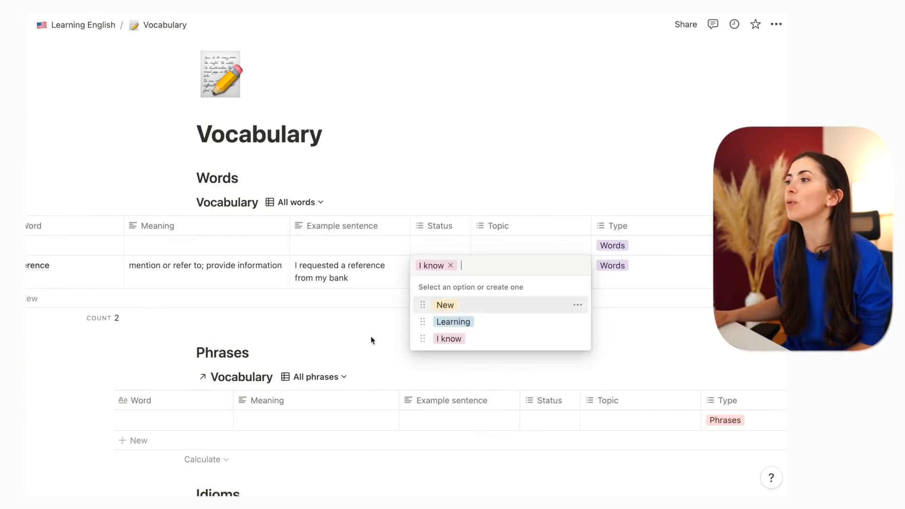
pyautogui.press('Escape')
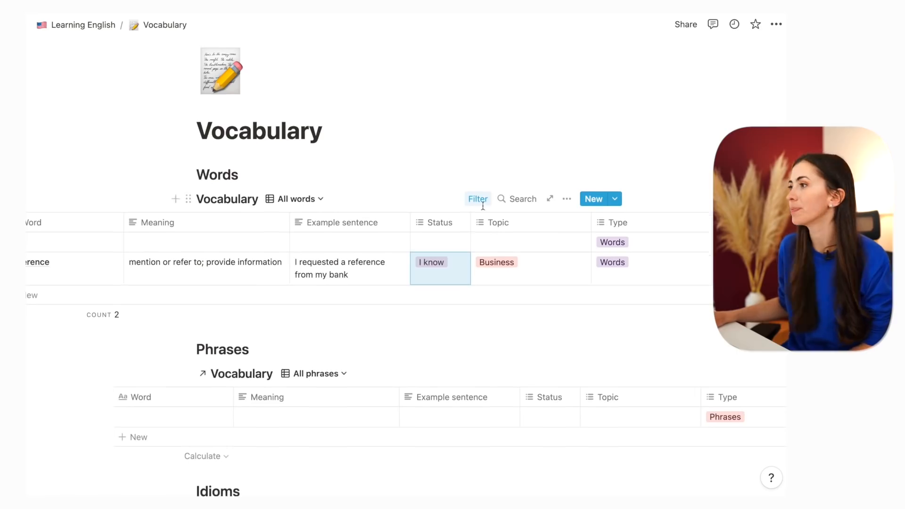
# - Add a filter group to the All words view with a condition based on the Status property
pyautogui.click(482, 202)
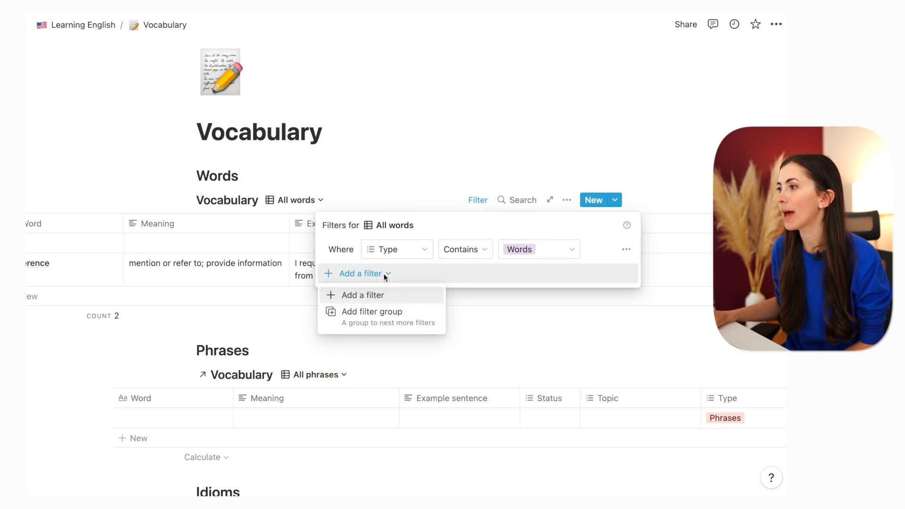
pyautogui.click(379, 314)
pyautogui.click(459, 280)
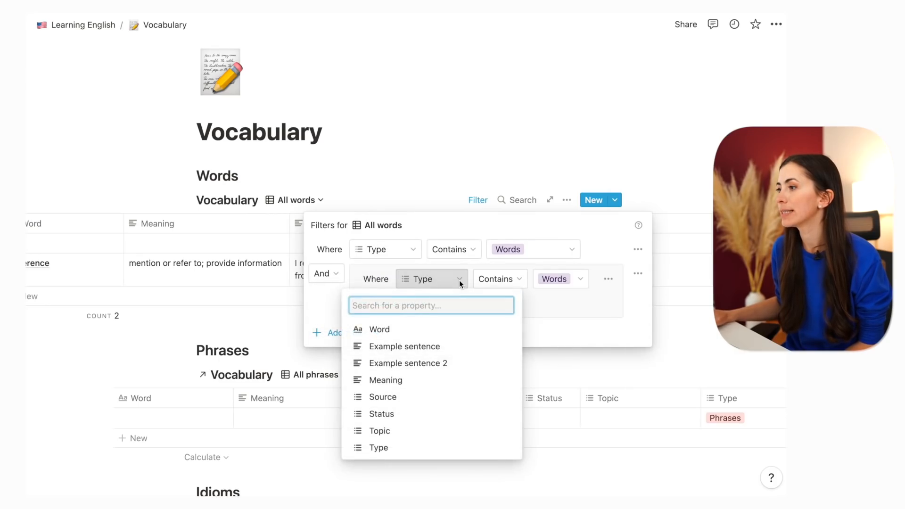
pyautogui.click(410, 413)
# - Set the Status condition to Does not contain I know so the All words view excludes known words
pyautogui.click(562, 279)
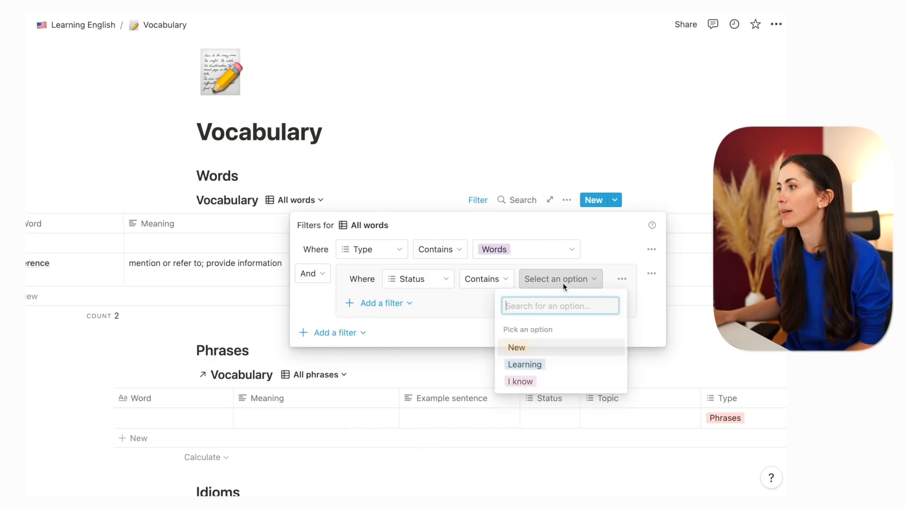
pyautogui.click(499, 280)
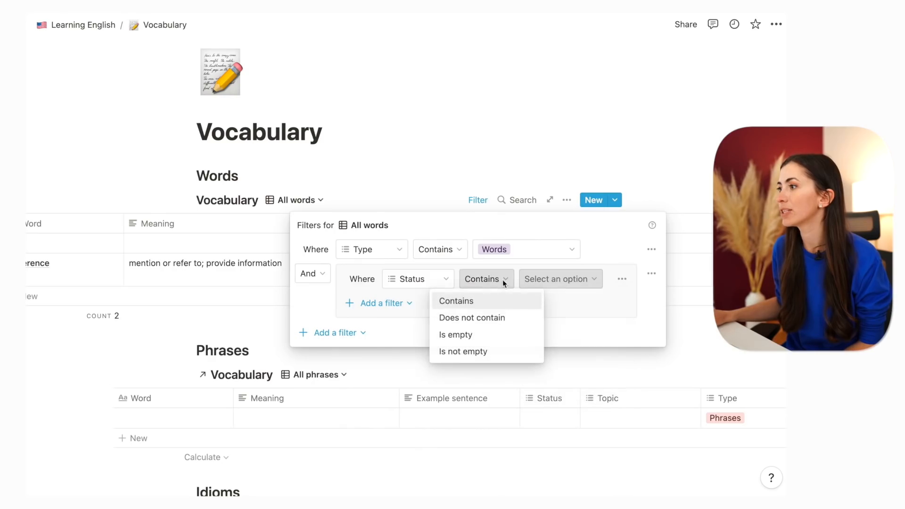
pyautogui.click(488, 318)
pyautogui.click(554, 279)
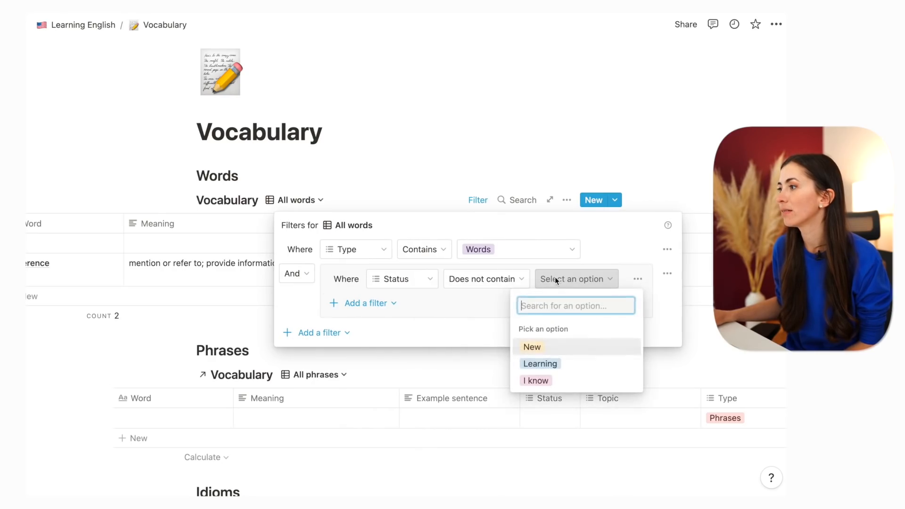
pyautogui.click(545, 380)
pyautogui.click(683, 285)
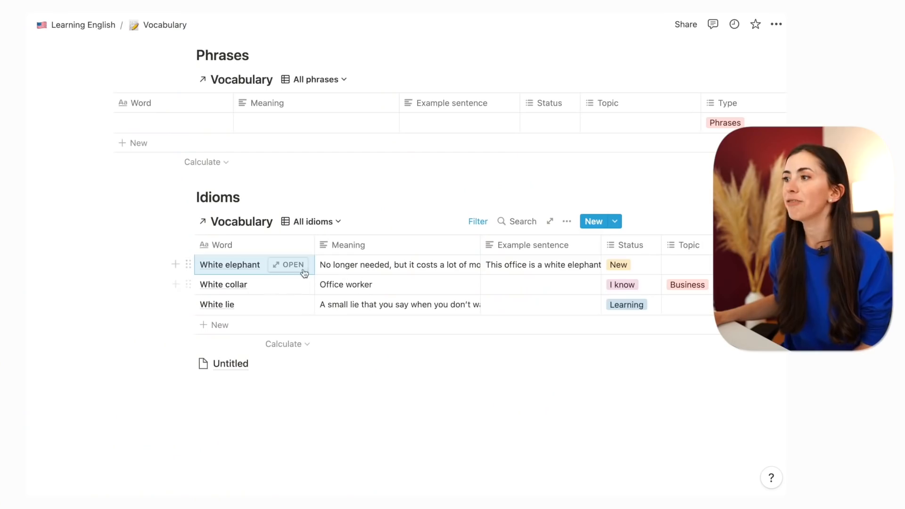
# - Open the White elephant idiom's page and examine its properties and the available Topic options
pyautogui.click(296, 264)
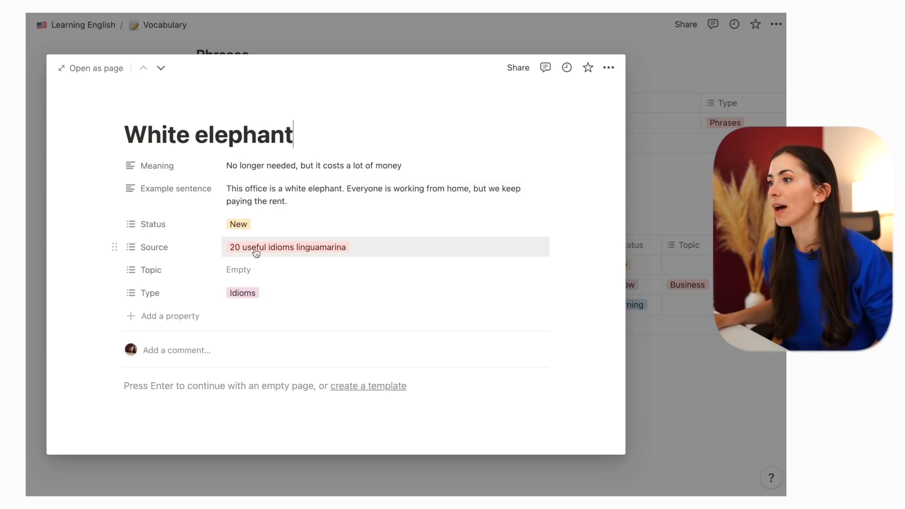
pyautogui.click(252, 270)
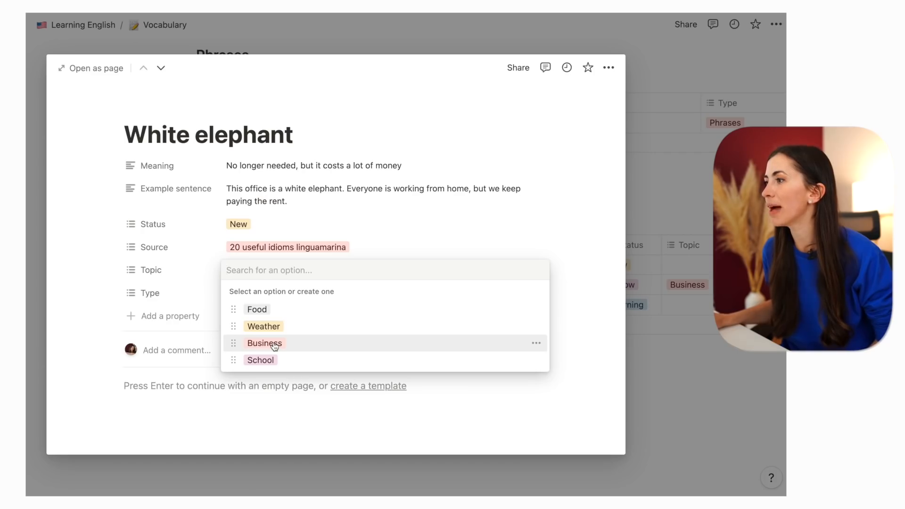
pyautogui.click(79, 279)
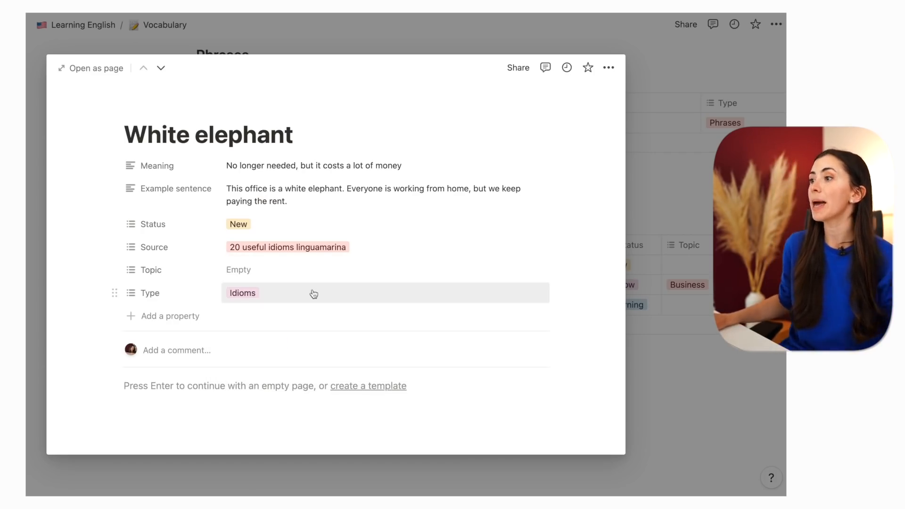
pyautogui.press('Escape')
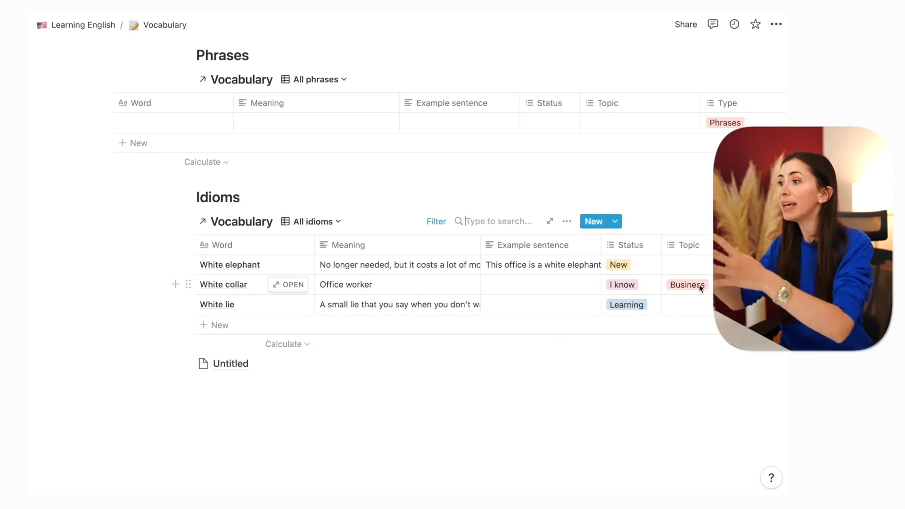
# - Search the Idioms table for "business"
pyautogui.write('busi')
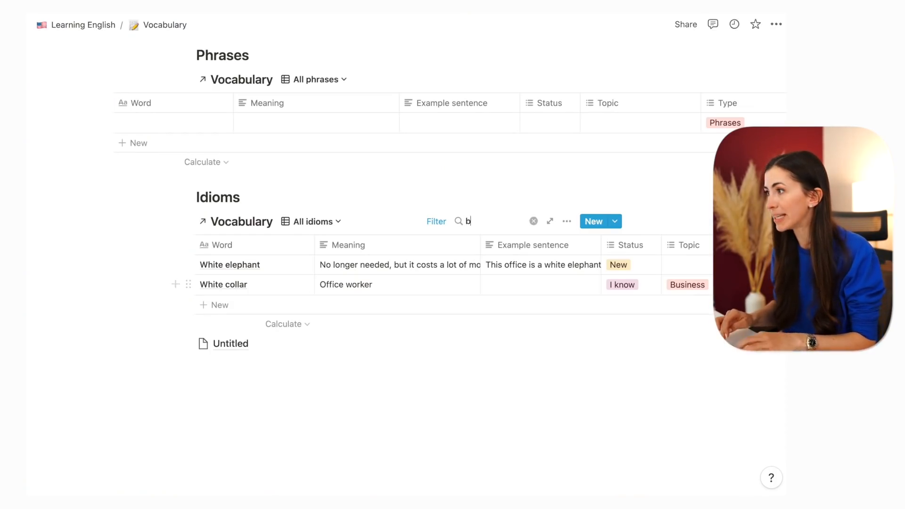
pyautogui.write('nes')
pyautogui.press('BackSpace')
pyautogui.write('ess')
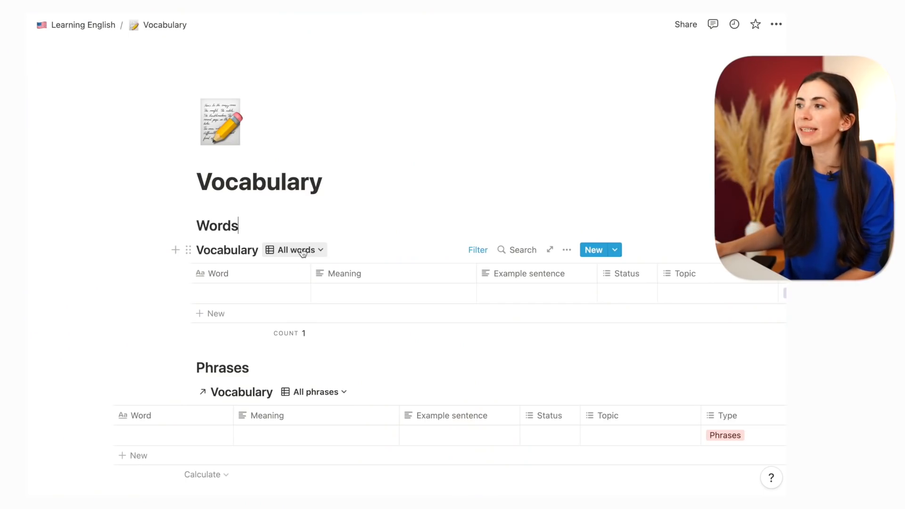
# - Look at the Learning views of the Words and Idioms tables and return the Idioms table to All idioms
pyautogui.click(313, 252)
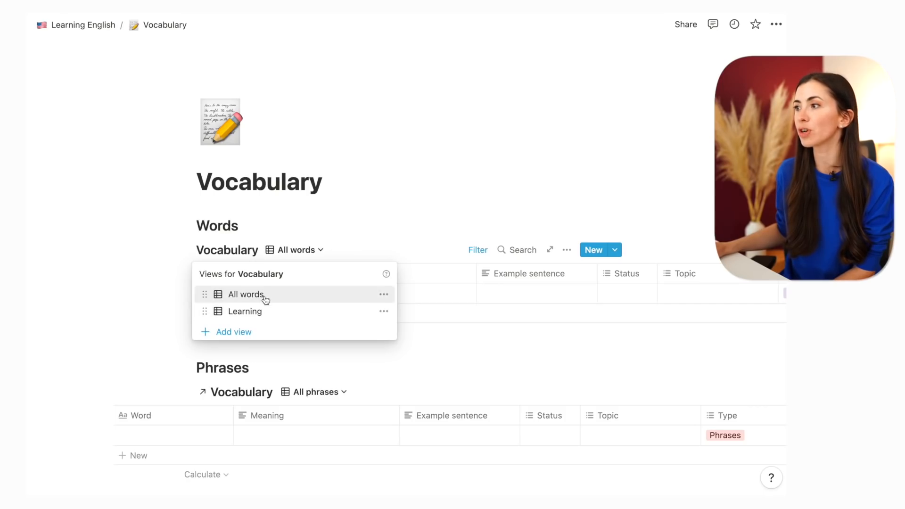
pyautogui.click(262, 314)
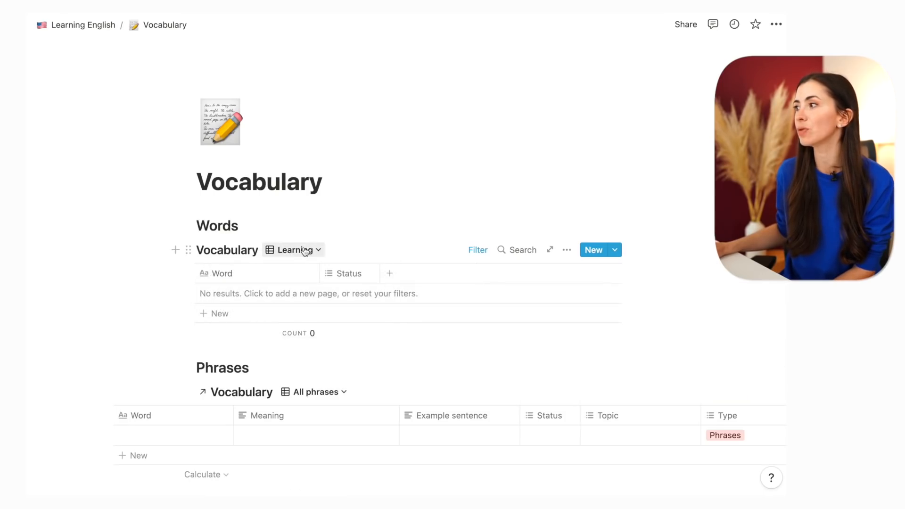
pyautogui.scroll(-6, 305, 251)
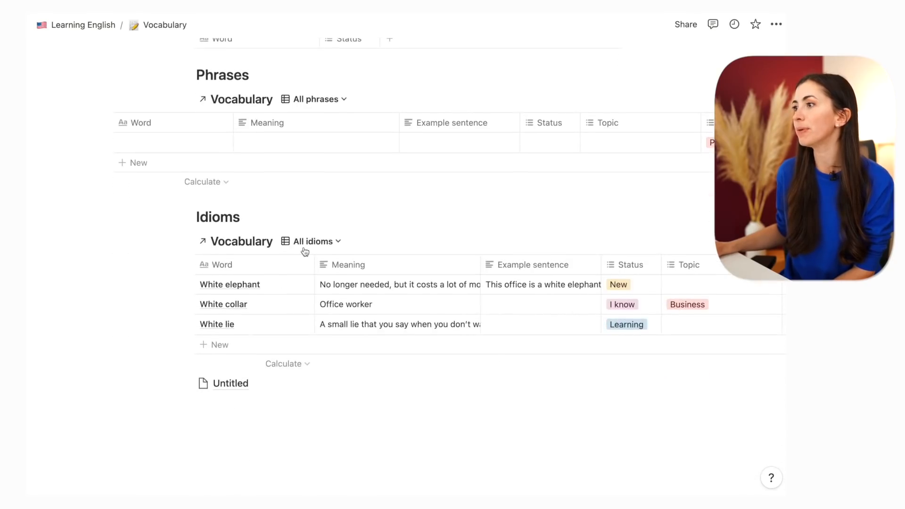
pyautogui.click(301, 246)
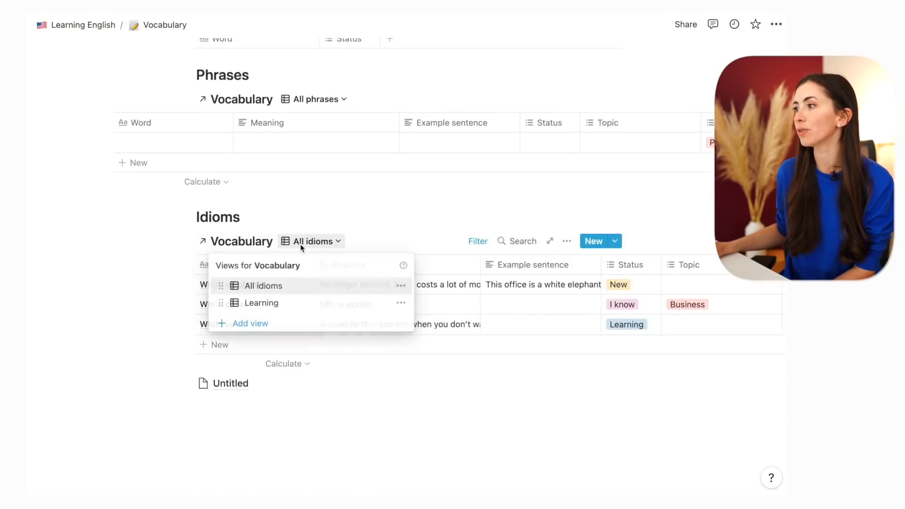
pyautogui.click(285, 300)
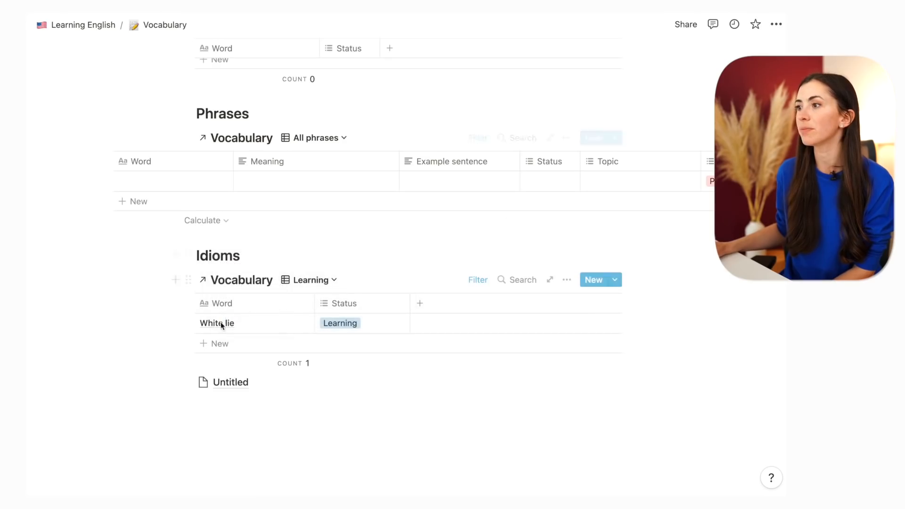
pyautogui.click(331, 282)
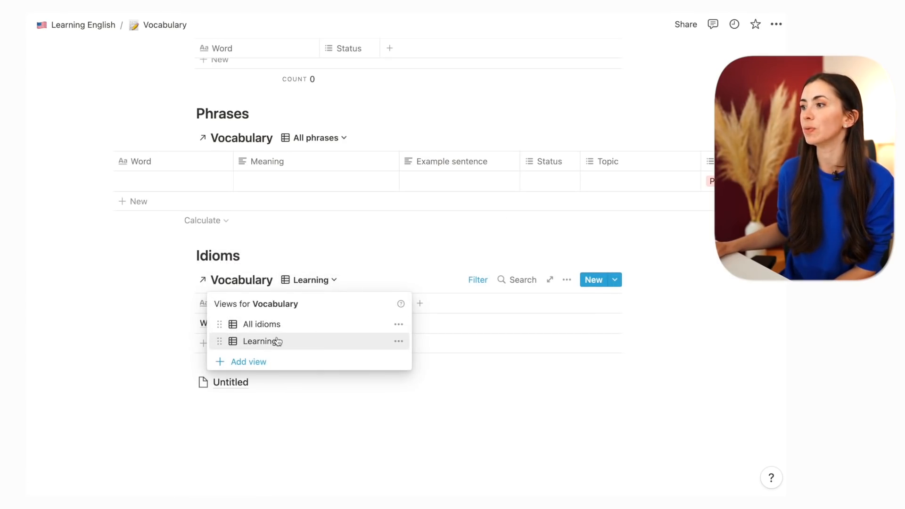
pyautogui.click(280, 322)
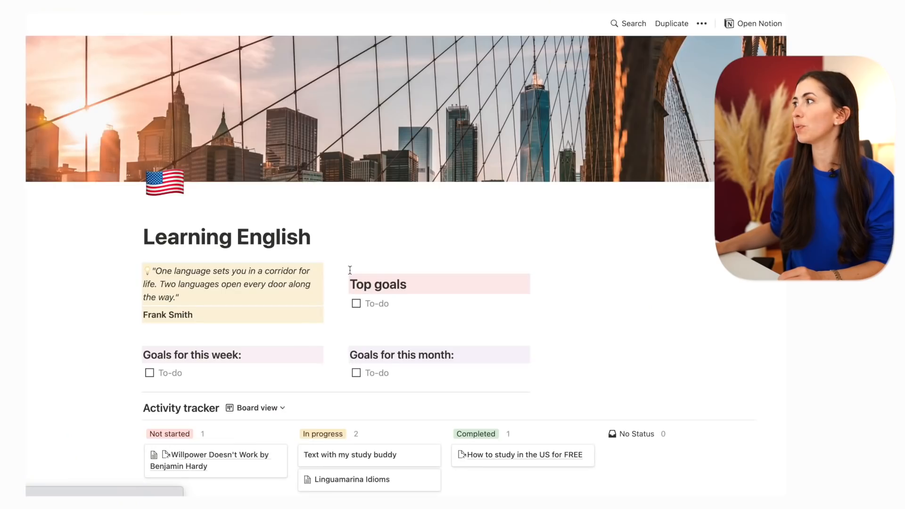
# - Duplicate the shared Learning English template page into the workspace
pyautogui.scroll(-2, 350, 270)
pyautogui.scroll(2, 349, 269)
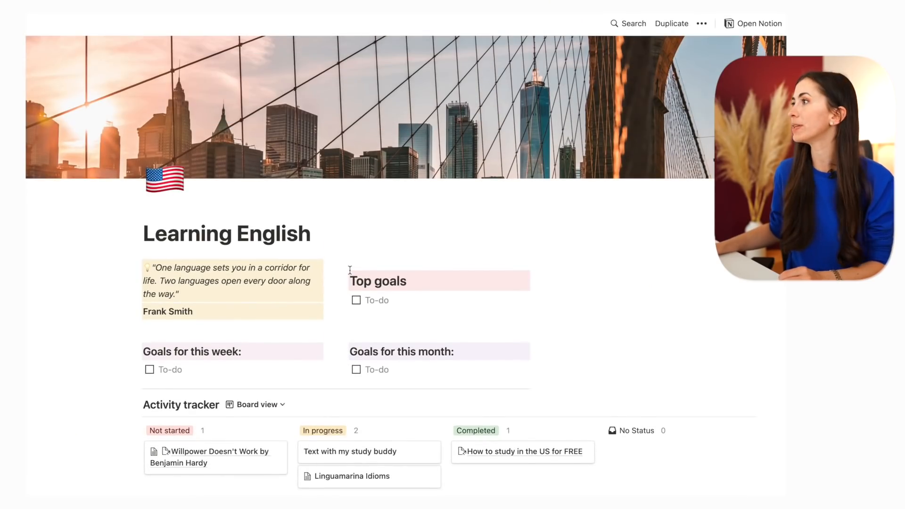
pyautogui.click(672, 24)
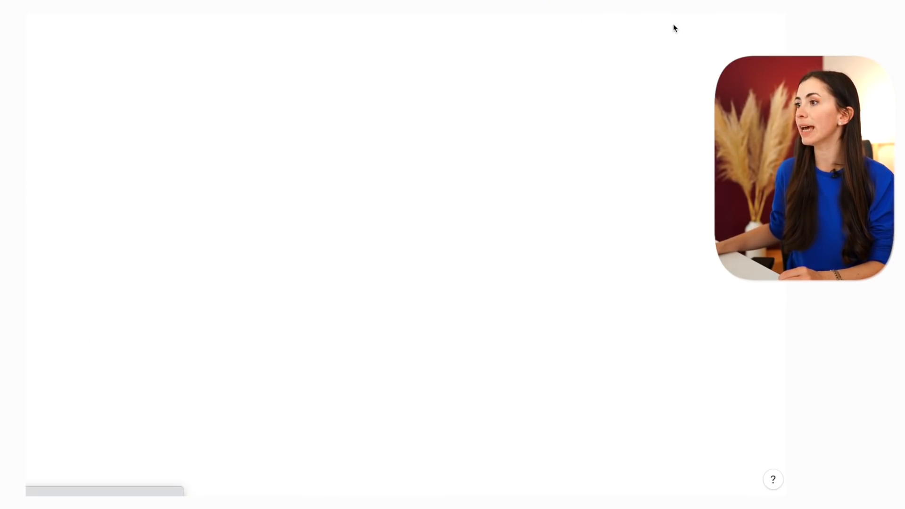